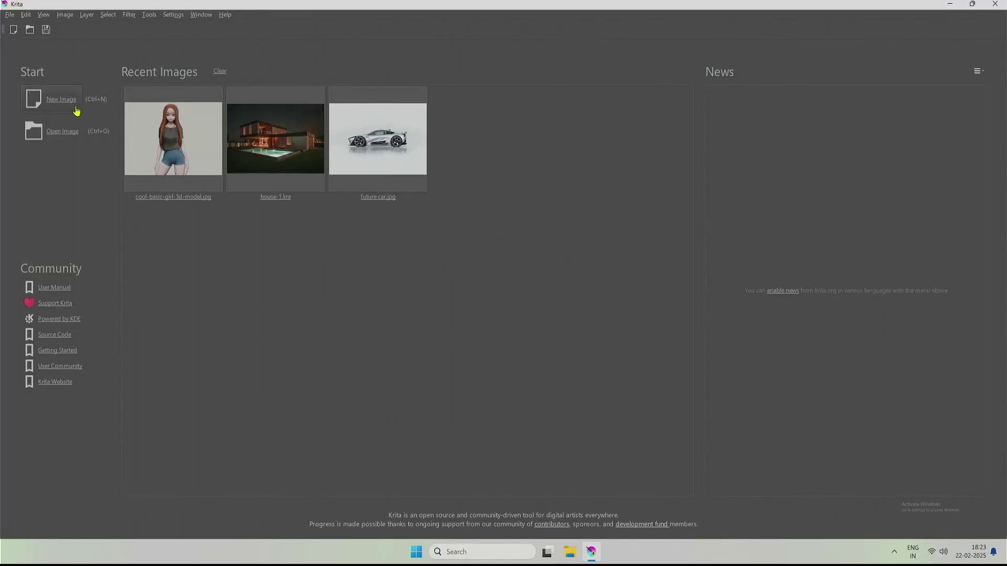
Create a new blank image with width and height both set to 1024 px
click(55, 111)
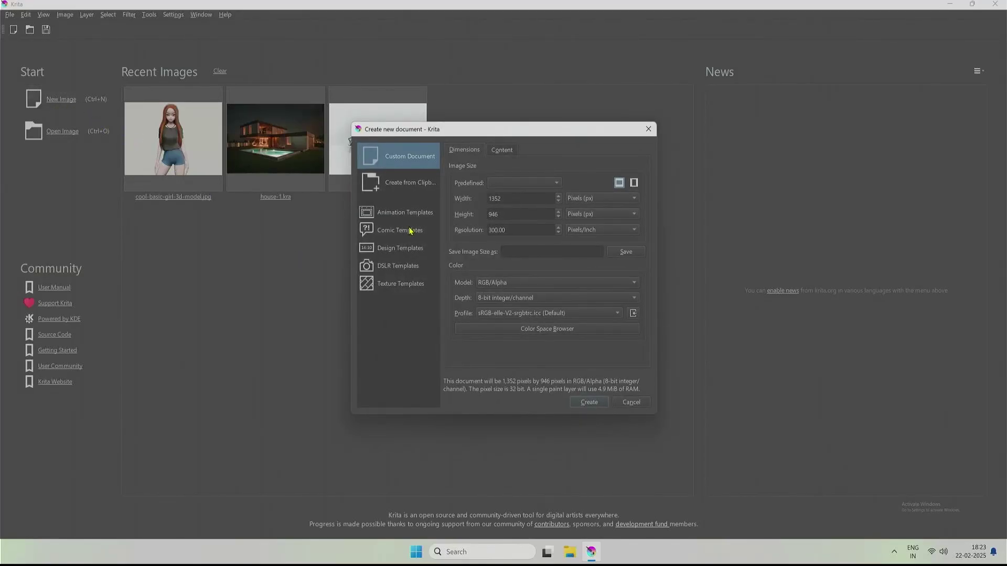
double_click(519, 198)
text(1024)
double_click(507, 215)
text(1024)
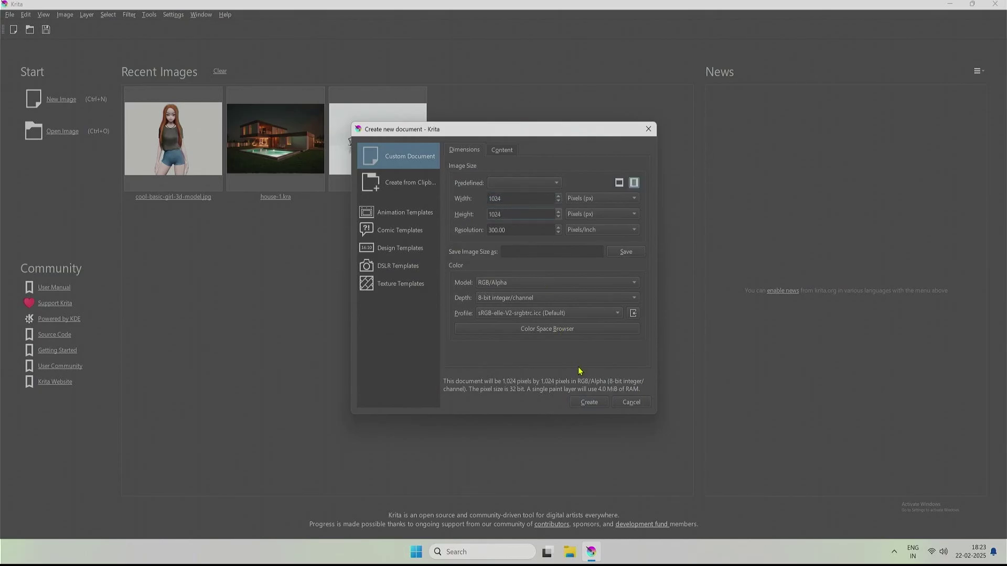
click(591, 403)
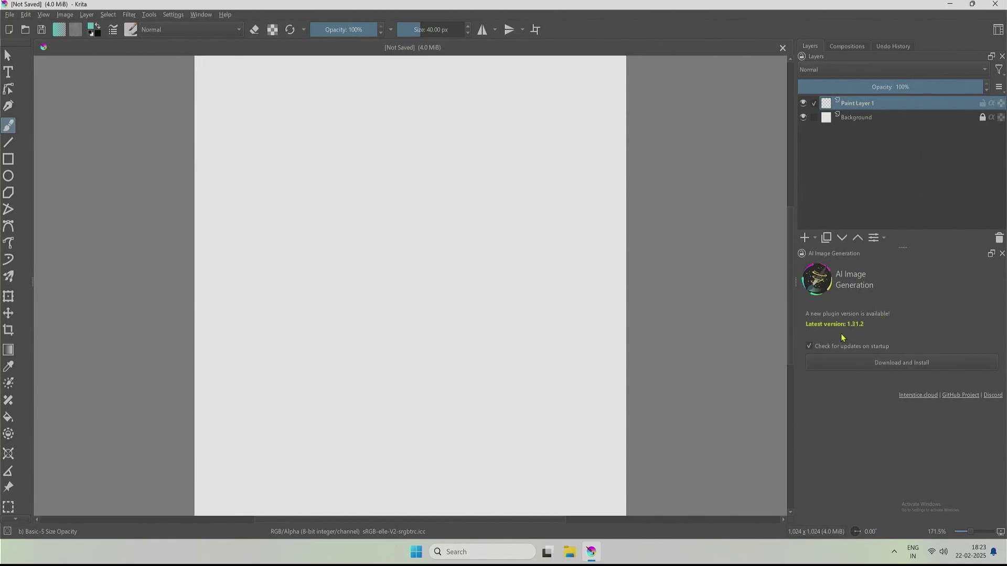
Update the AI plugin and generate a Cinematic Photo (XL) image of 'a woman dancing on stage'
click(883, 367)
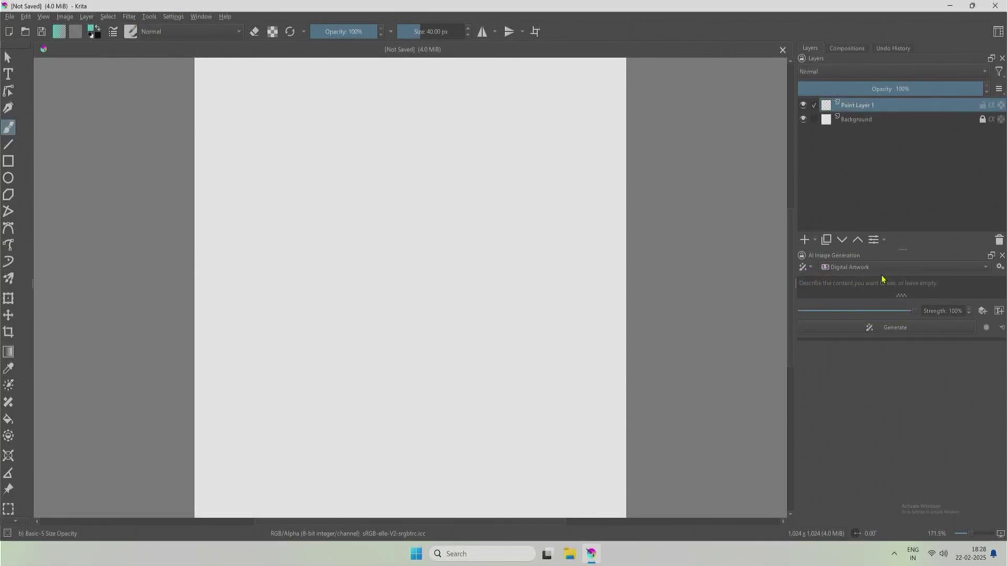
click(863, 268)
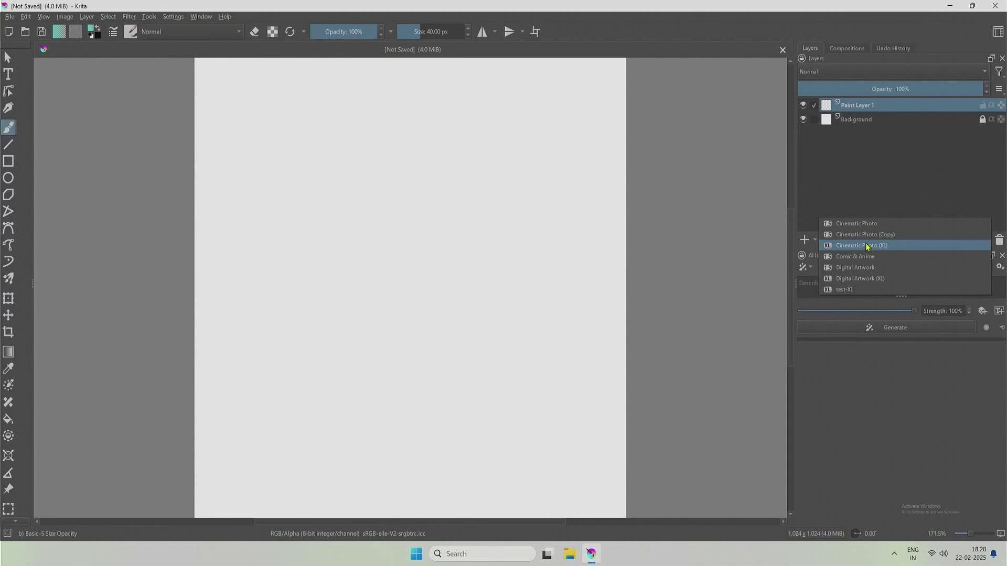
click(866, 245)
click(848, 284)
text(a woman dancing)
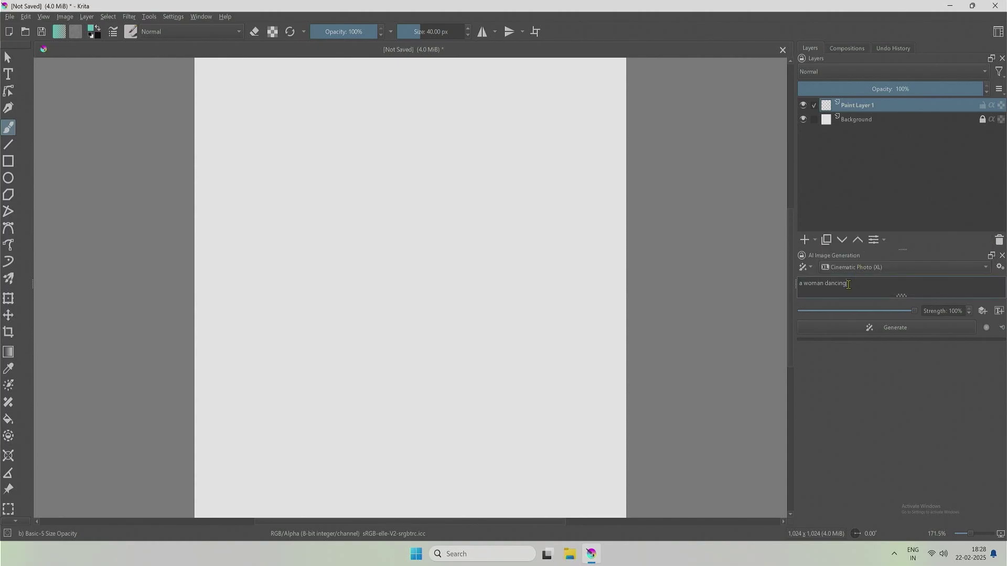
text( on stage)
click(890, 330)
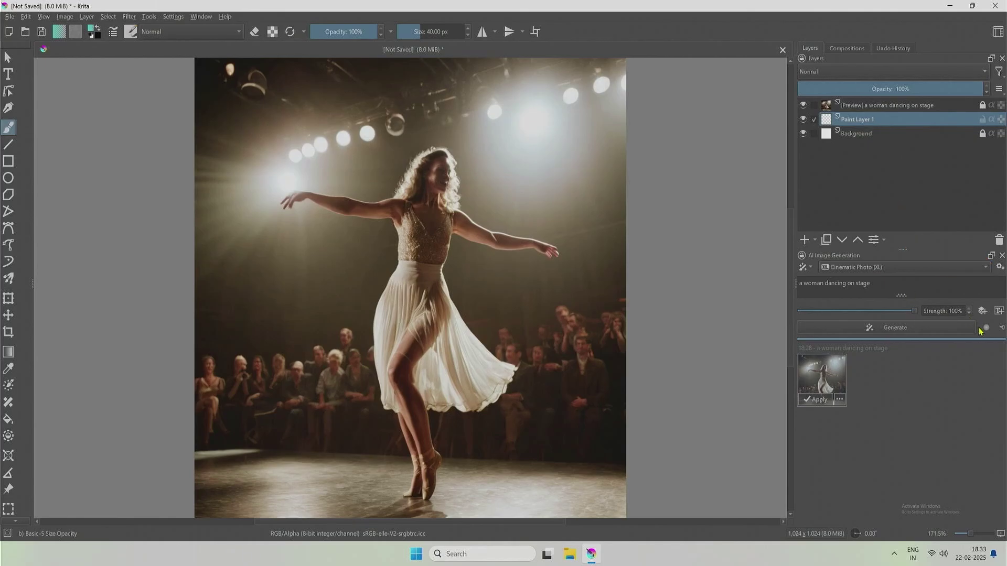
click(1000, 266)
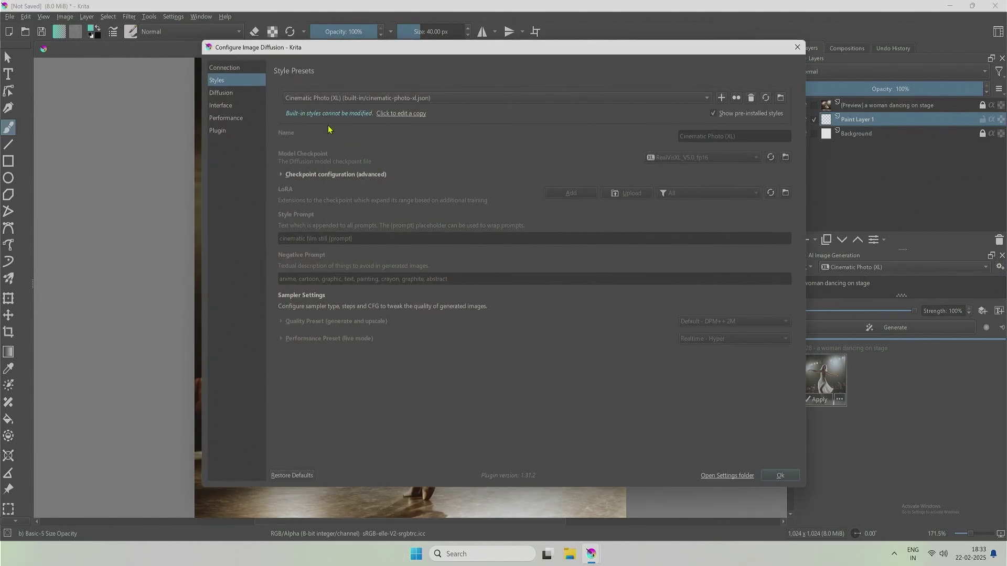
click(227, 74)
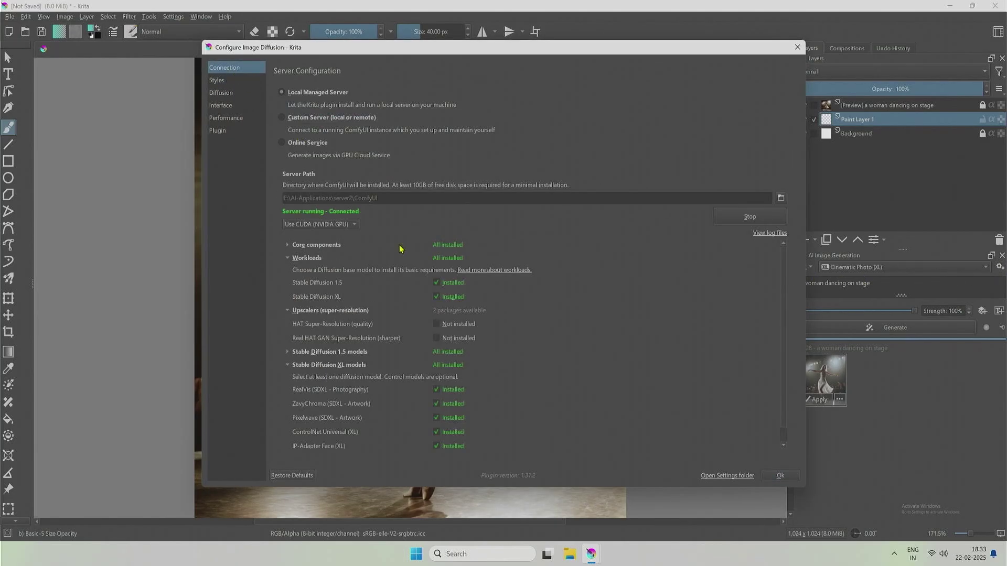
scroll(499, 391, down, 1)
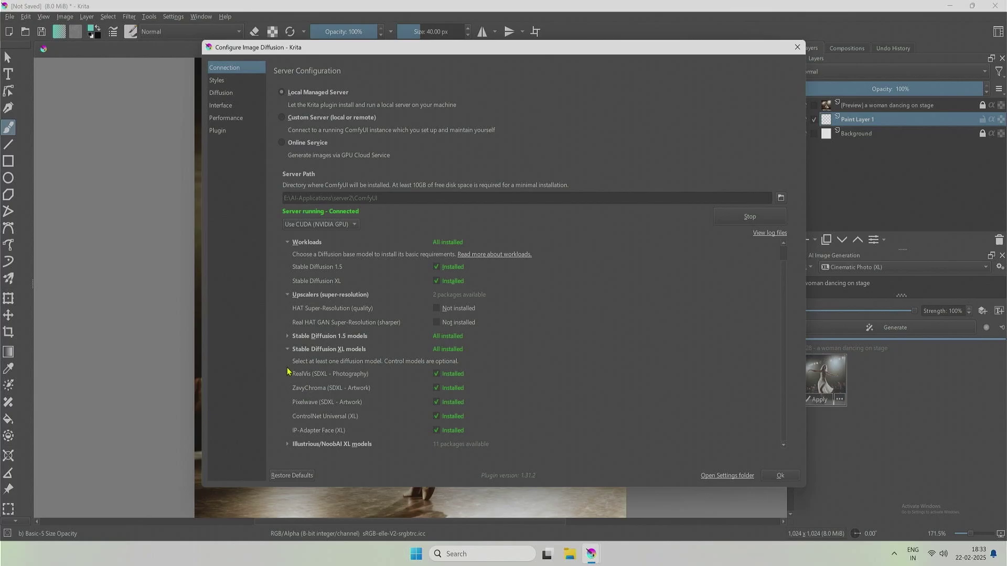
click(286, 351)
click(286, 353)
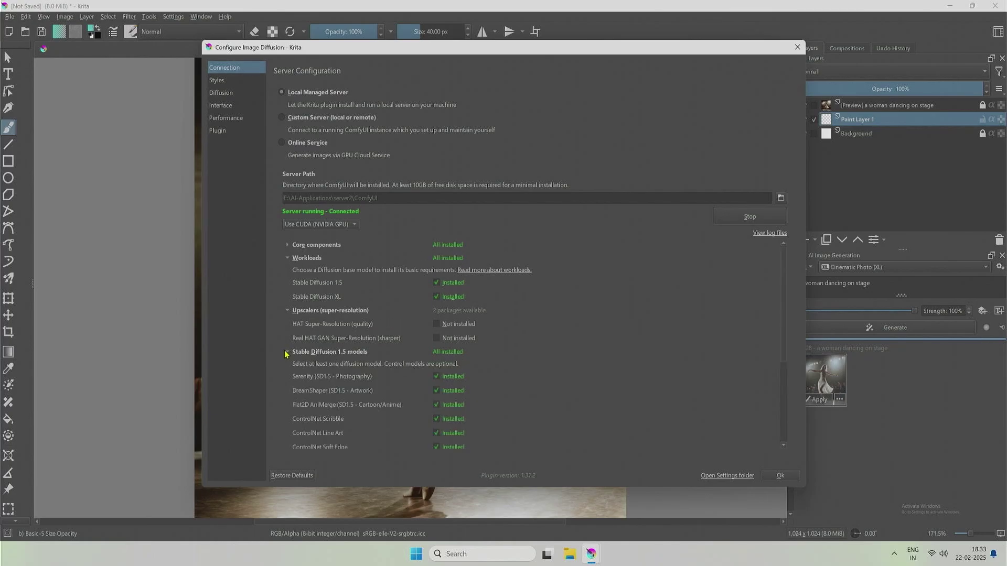
scroll(341, 409, down, 1)
scroll(342, 409, down, 2)
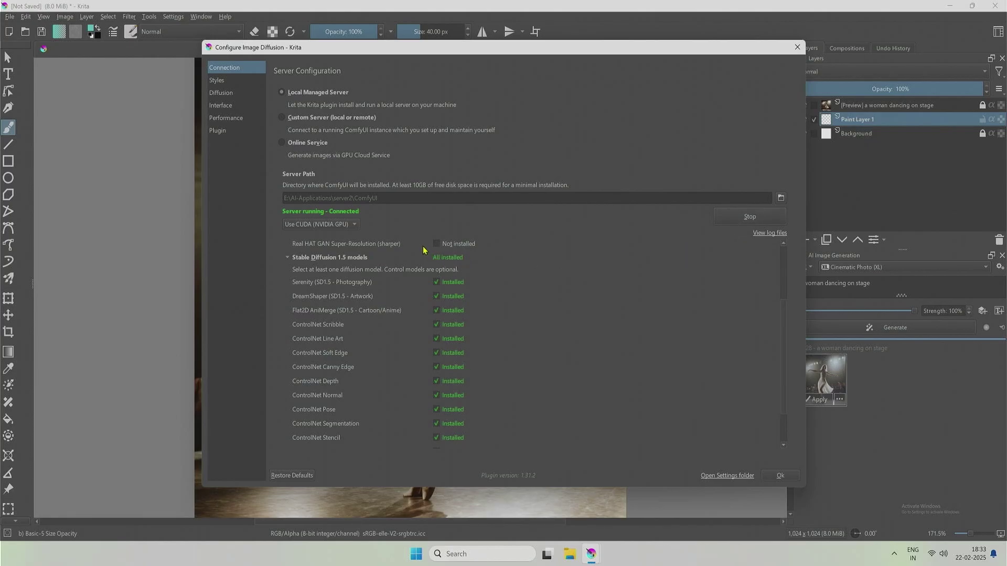
click(436, 243)
click(436, 243)
click(797, 48)
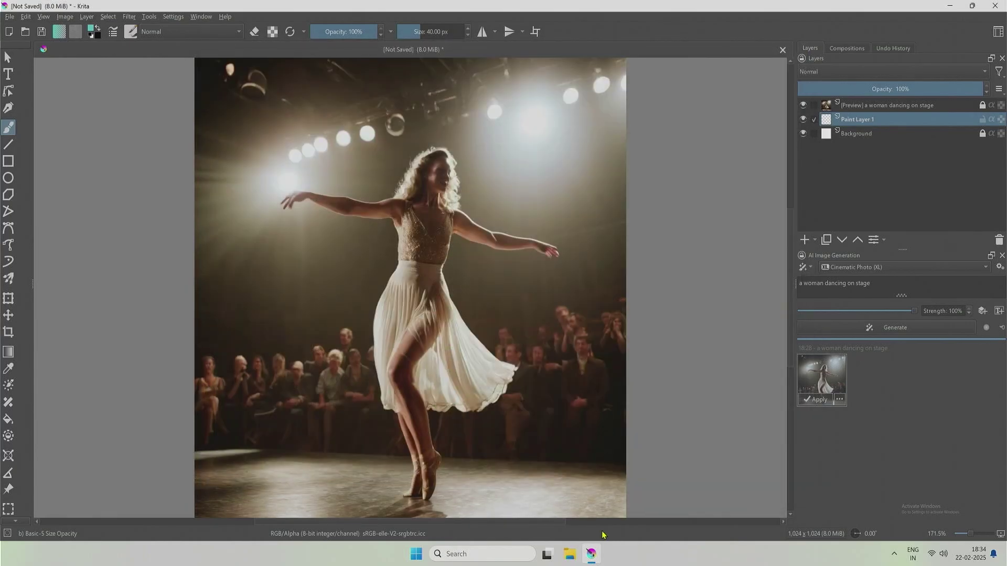
Add a control layer to the AI generation and set its type to Pose
click(982, 312)
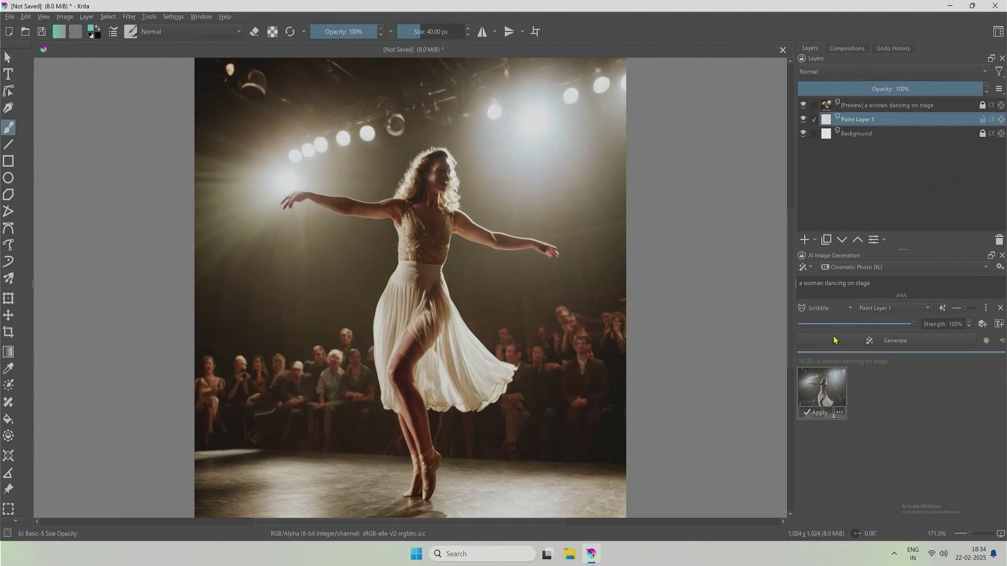
click(811, 309)
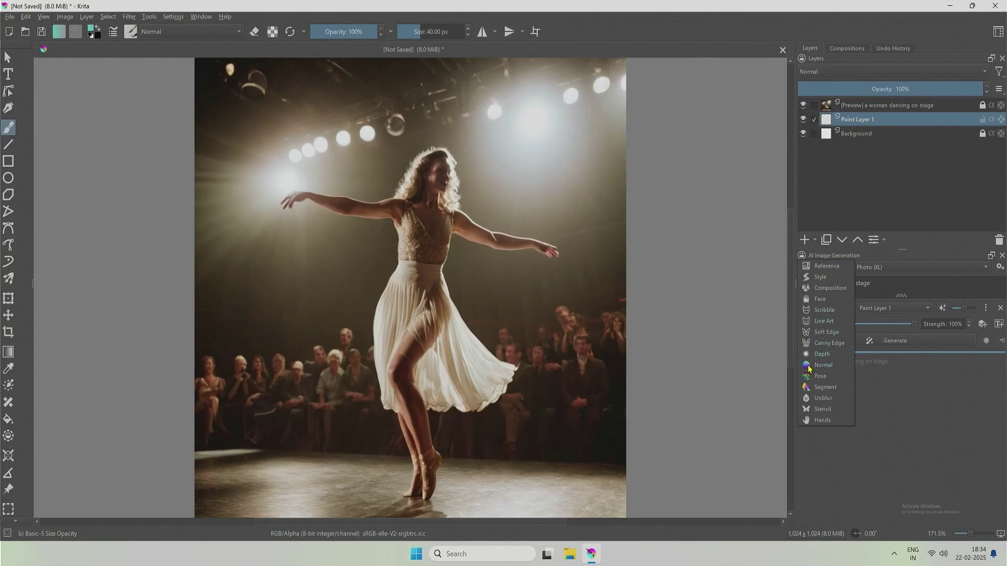
click(815, 378)
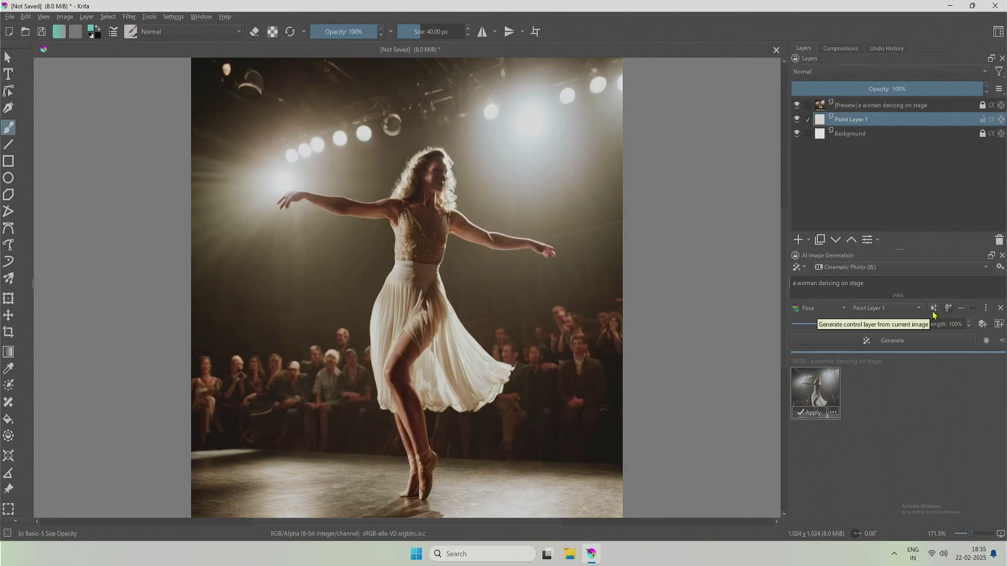
Generate a Pose control layer of stick-figure skeletons from the current dancer image
click(933, 313)
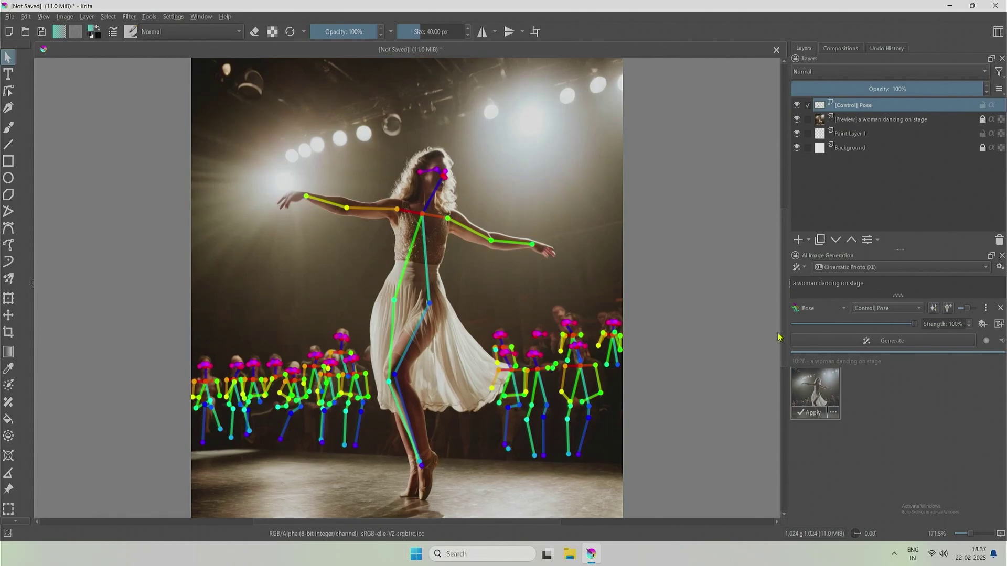
Raise the wrist joints of both of the dancer's arms on the Pose skeleton
scroll(512, 277, up, 5)
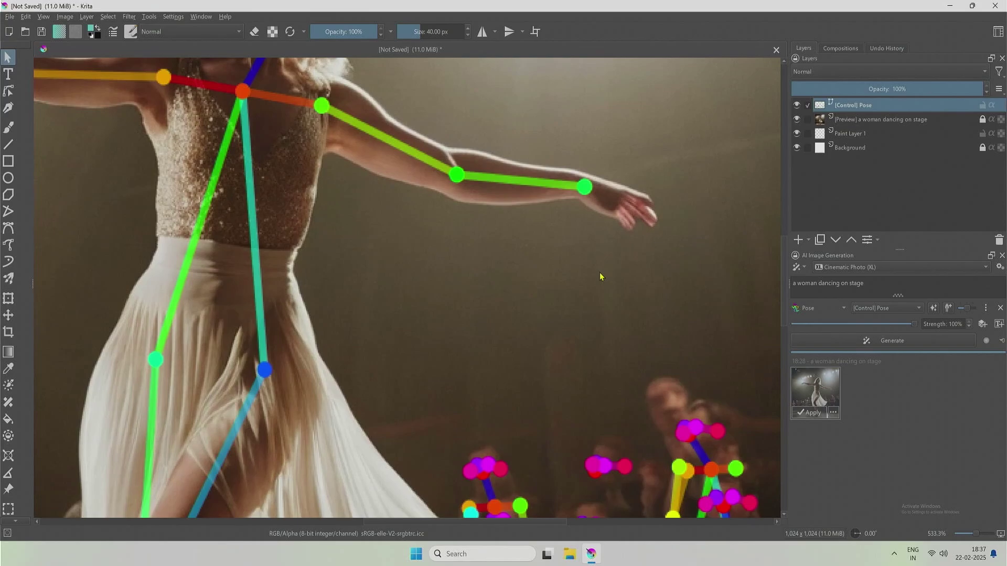
scroll(577, 315, up, 5)
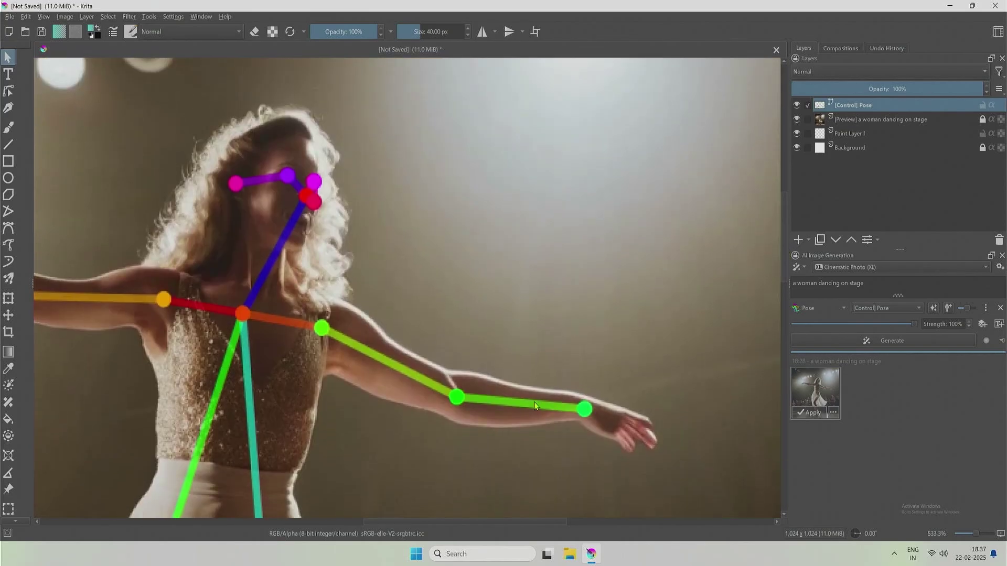
click(457, 396)
drag(584, 409, 558, 309)
drag(521, 522, 442, 522)
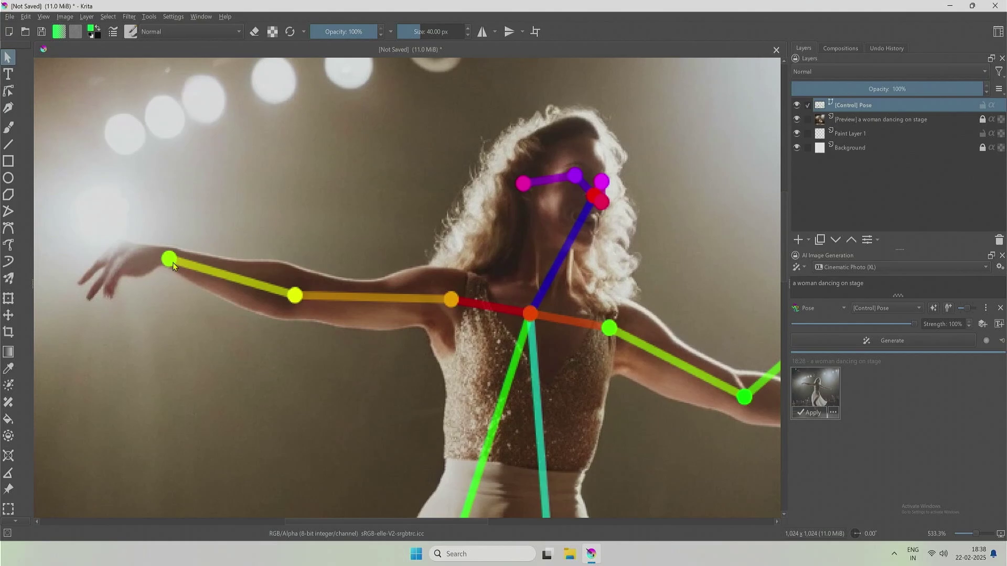
drag(171, 263, 233, 198)
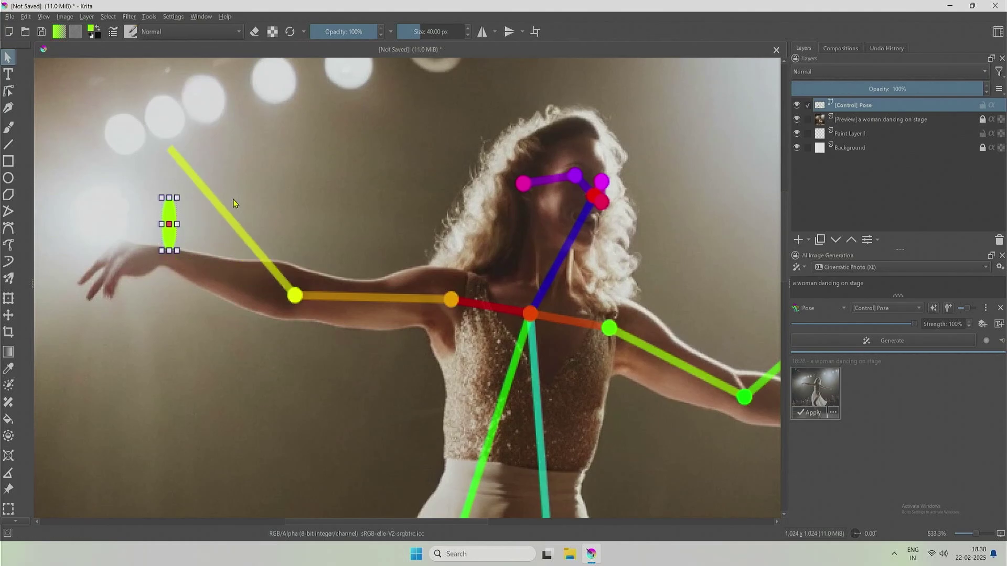
key(ctrl+z)
key(ctrl+z)
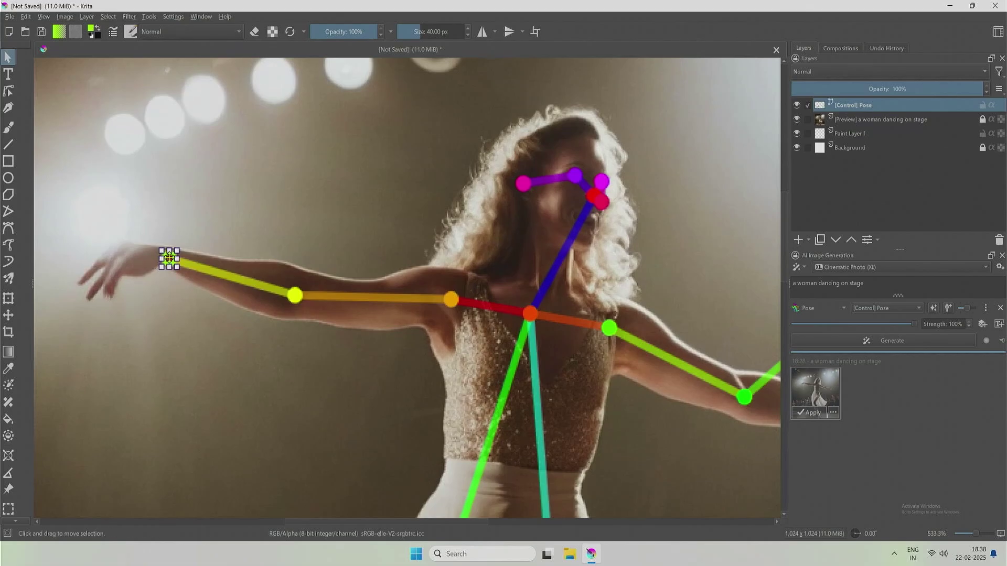
drag(169, 258, 198, 200)
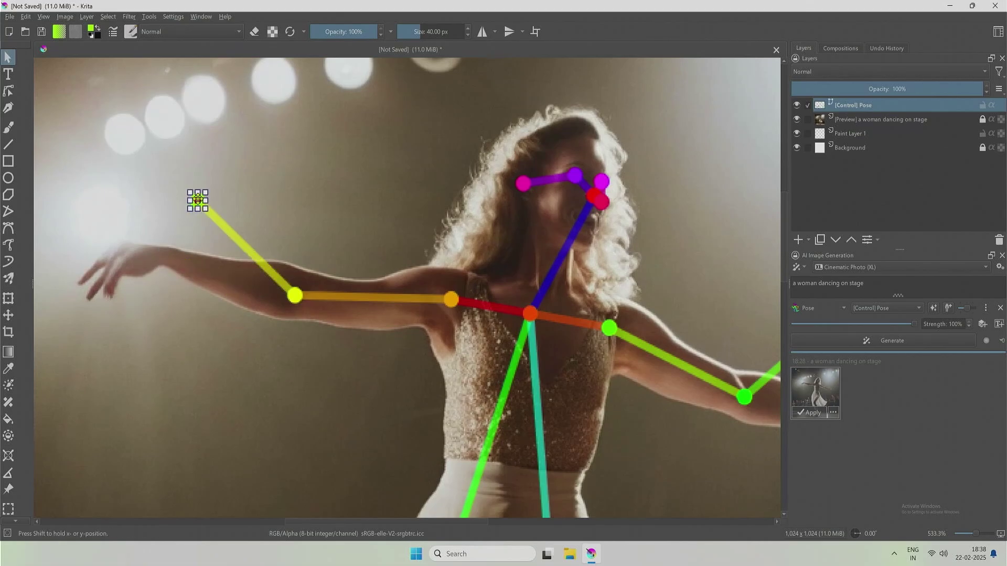
Lift the dancer's ankle keypoint up behind her knee to bend that leg back
scroll(349, 267, down, 1)
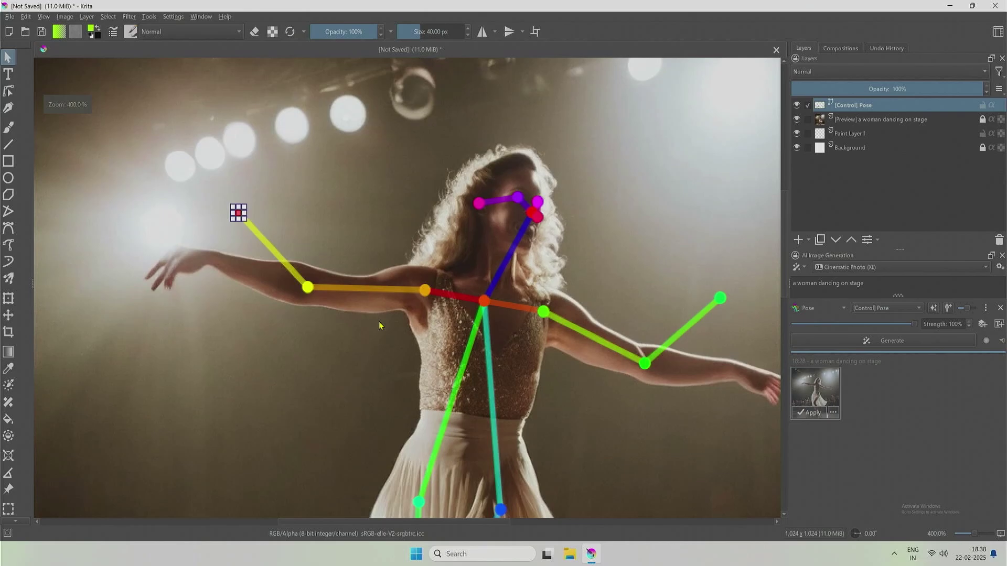
scroll(380, 325, down, 1)
drag(784, 247, 780, 349)
scroll(522, 314, up, 1)
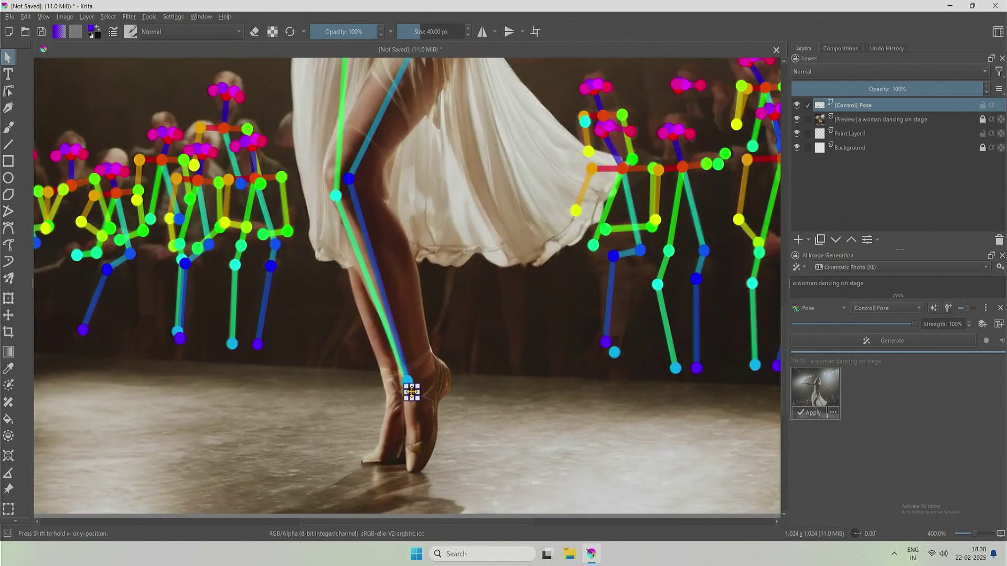
drag(411, 391, 516, 288)
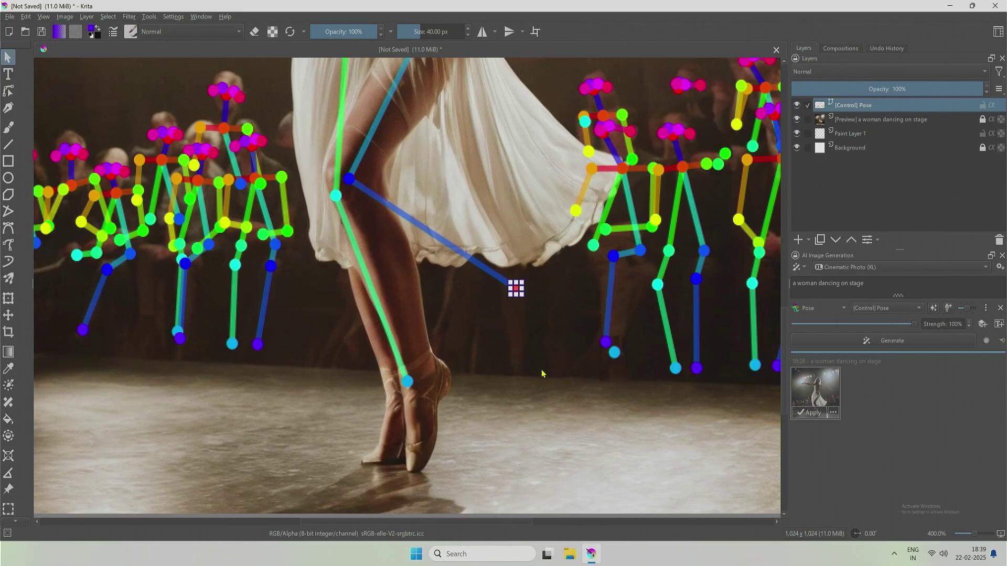
scroll(546, 336, down, 2)
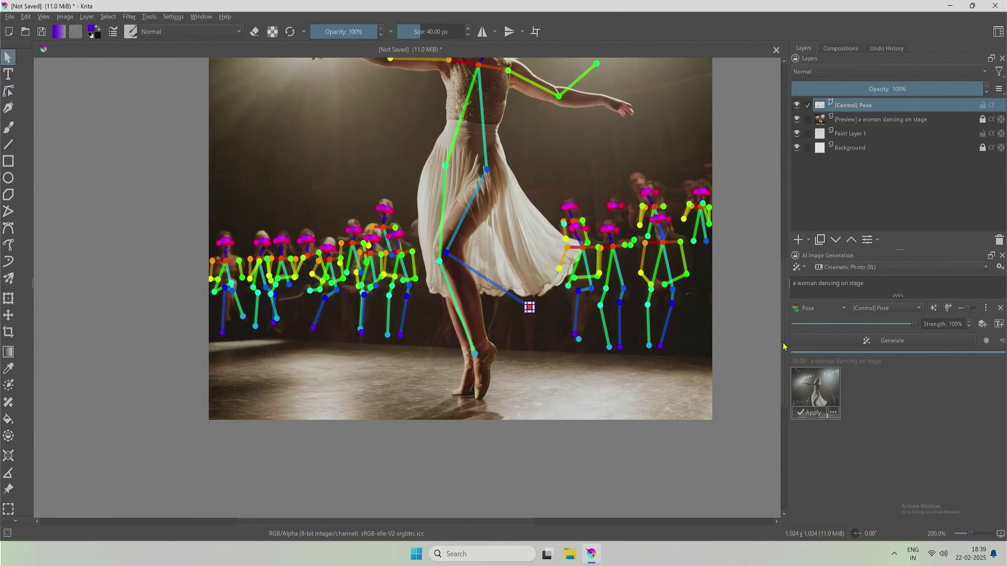
drag(783, 343, 782, 318)
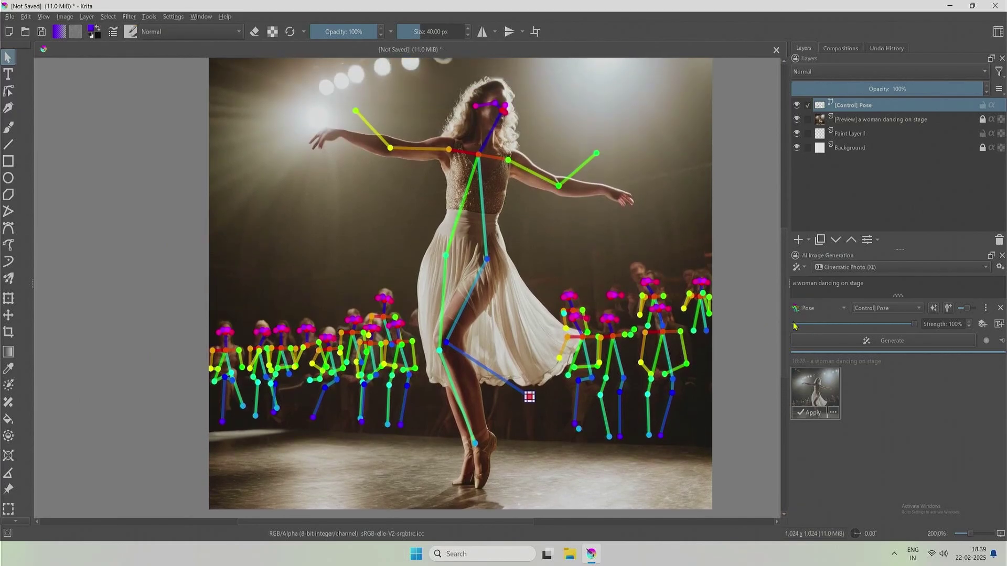
Generate from the edited pose and preview the green-dress dancer result
click(896, 342)
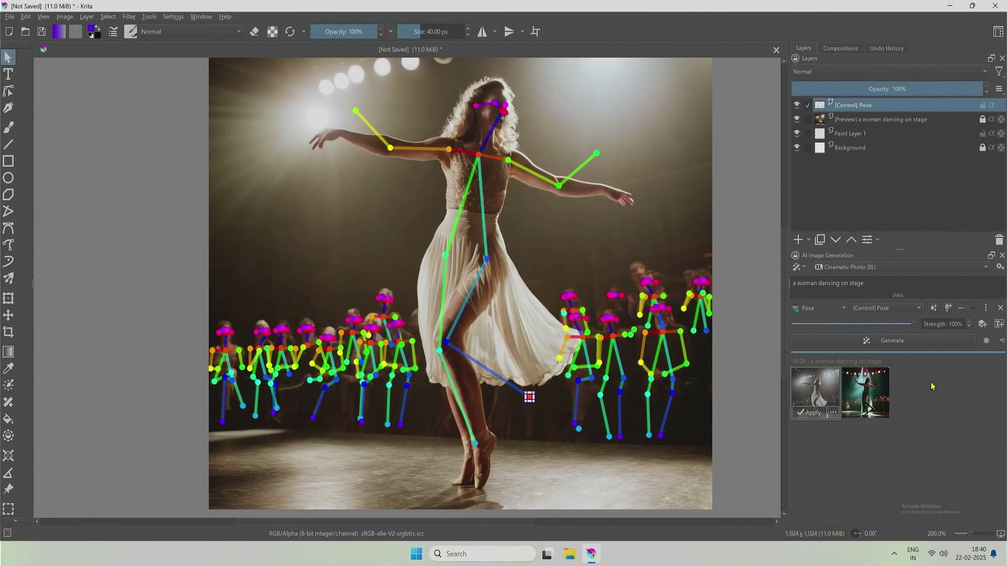
click(855, 399)
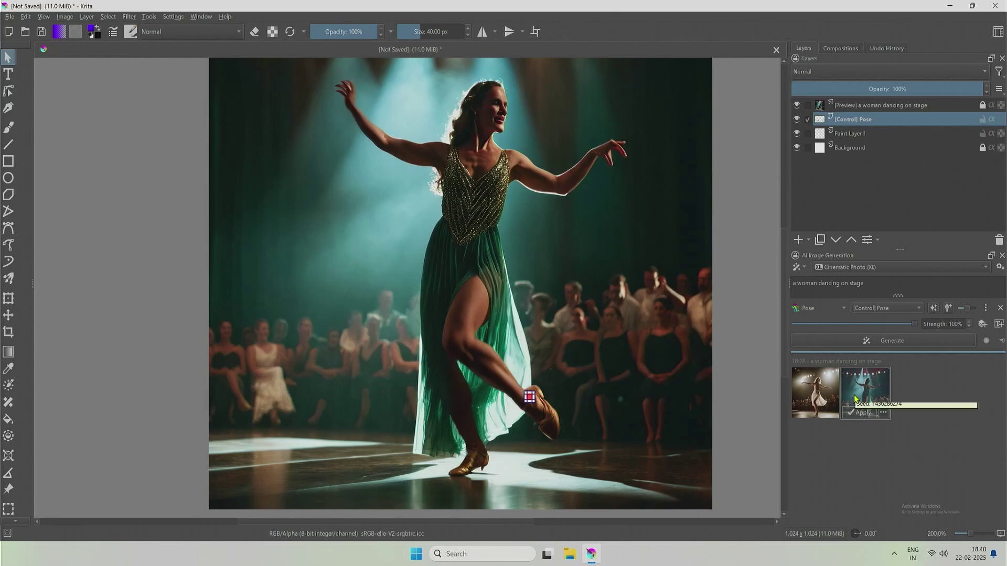
click(915, 386)
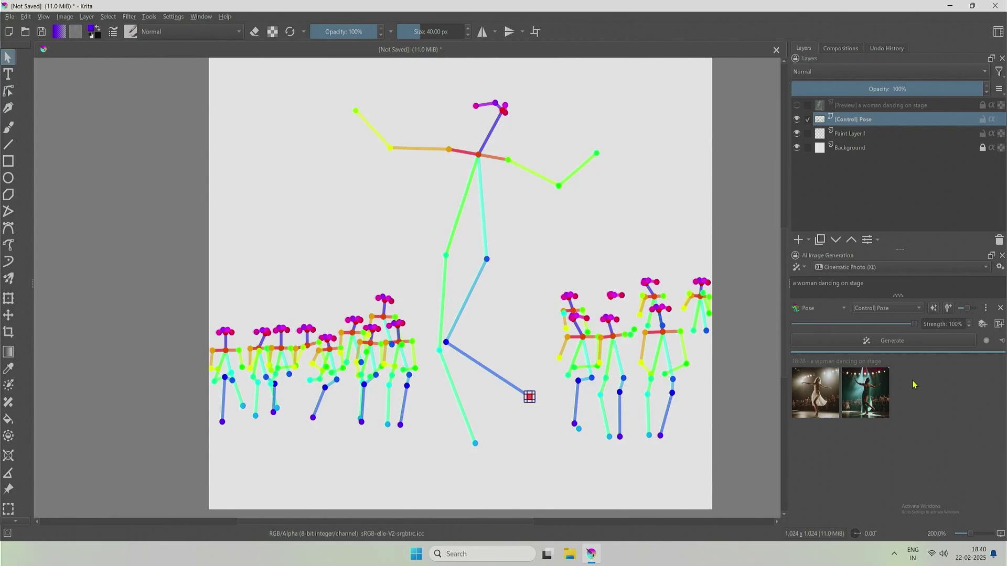
click(816, 394)
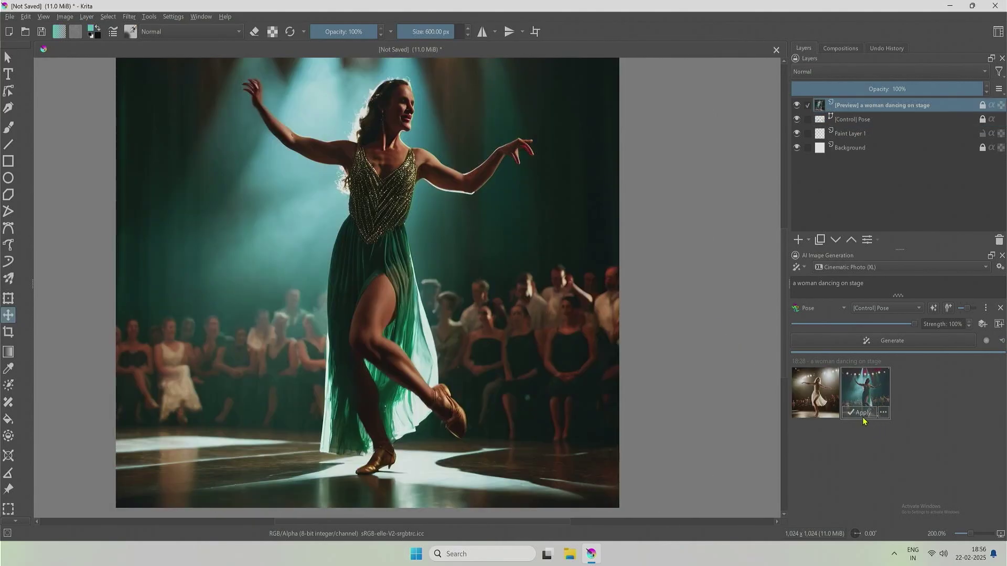
Apply the green-dress result as a layer and extract a fresh Pose skeleton from it
click(858, 413)
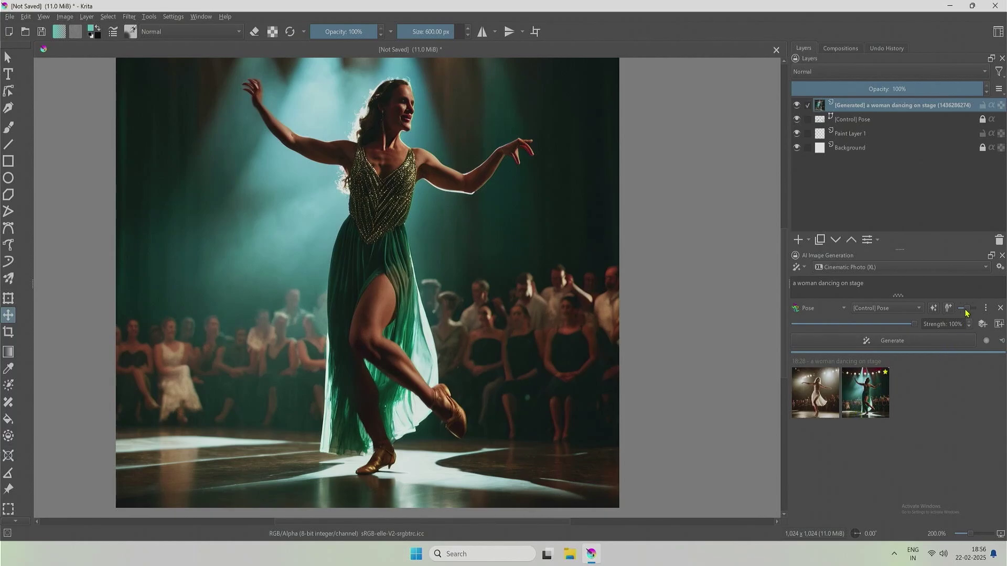
click(933, 310)
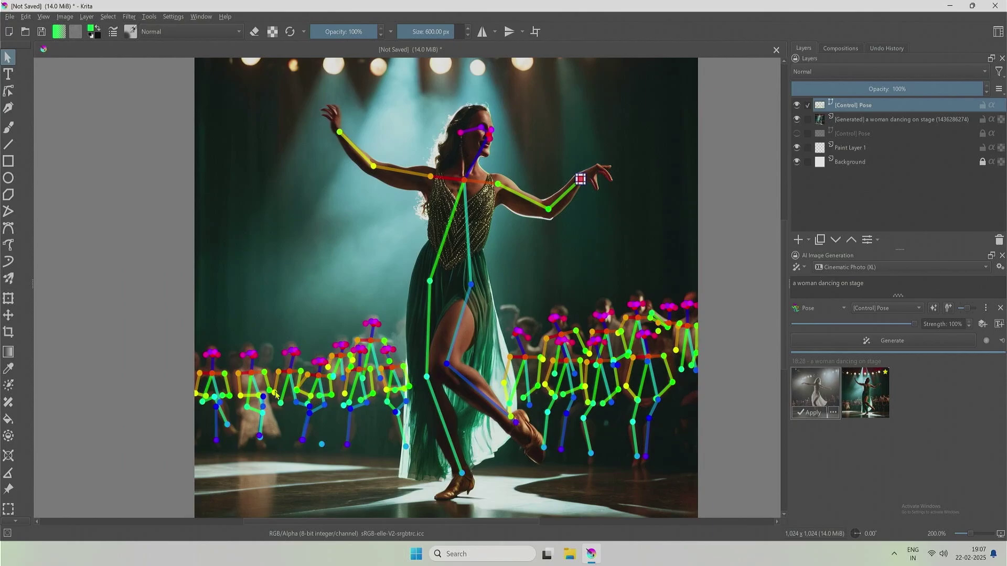
Raise the elbows and wrists of the left and second audience figures toward their heads
scroll(276, 394, up, 6)
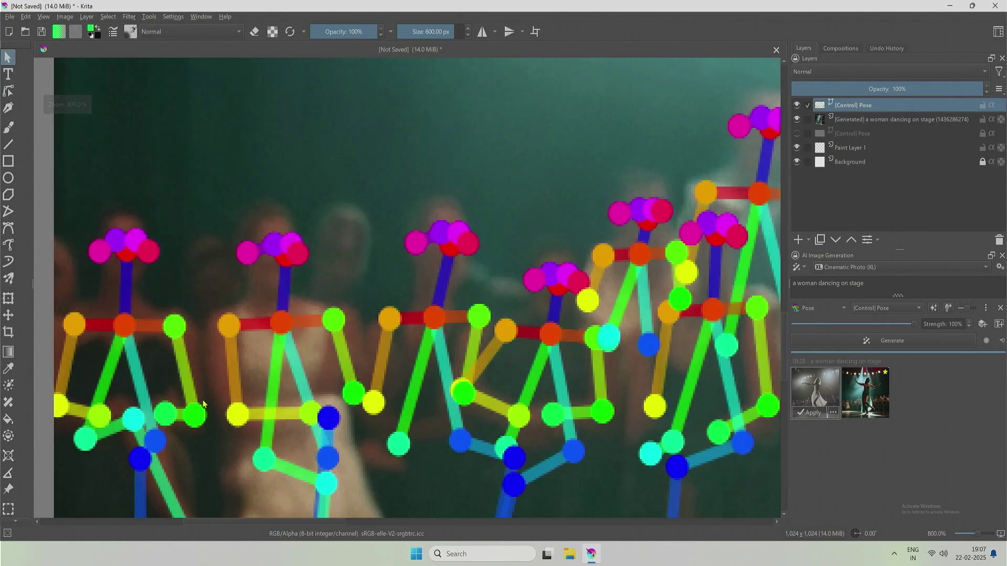
click(166, 417)
drag(167, 418, 217, 234)
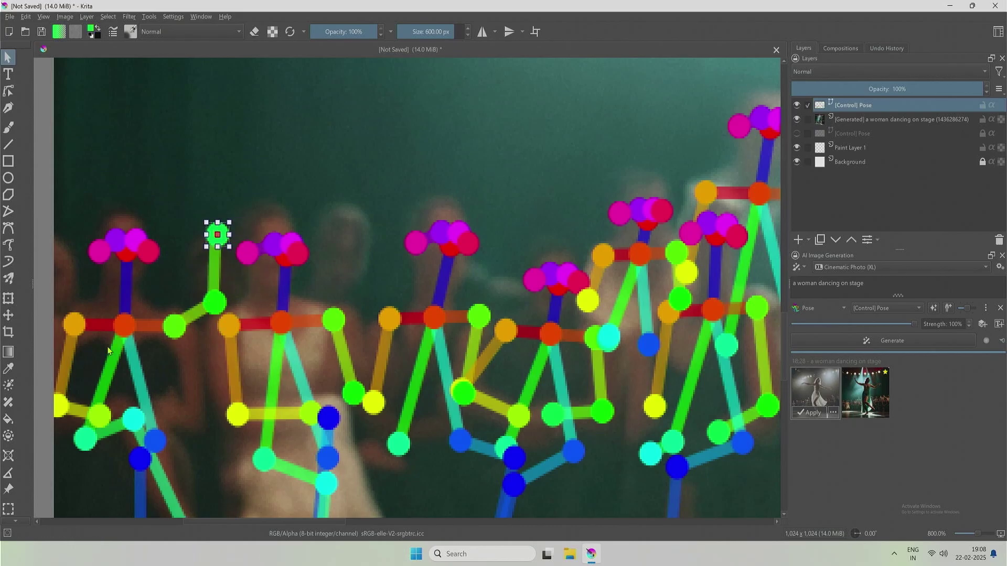
drag(60, 404, 61, 225)
drag(99, 415, 64, 278)
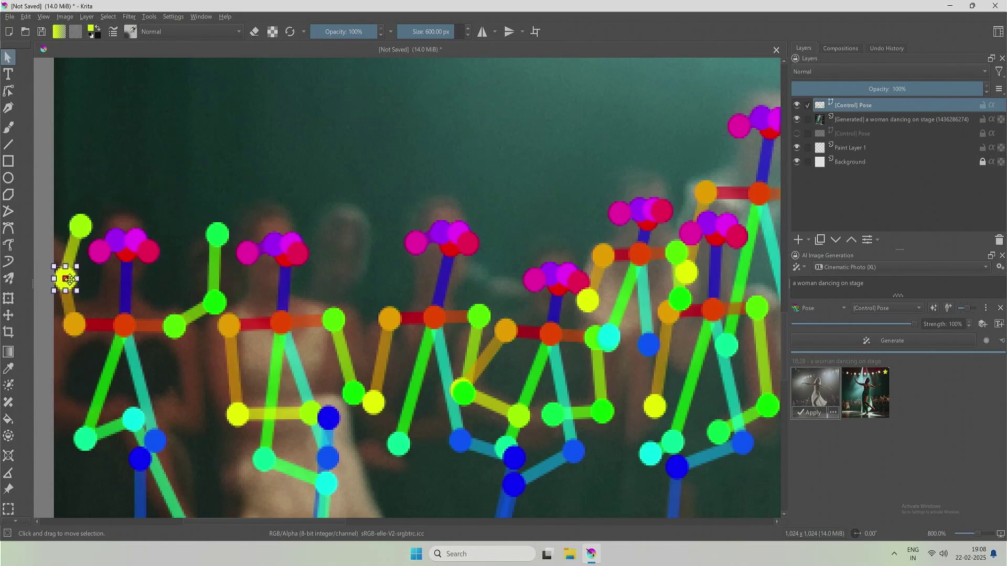
drag(353, 392, 365, 263)
drag(237, 414, 212, 269)
Raise the third and fourth audience figures' elbows and hands up beside their heads
drag(309, 415, 242, 207)
drag(373, 403, 380, 230)
drag(461, 392, 512, 247)
drag(462, 390, 496, 190)
drag(519, 415, 585, 221)
scroll(576, 338, down, 1)
scroll(575, 338, down, 1)
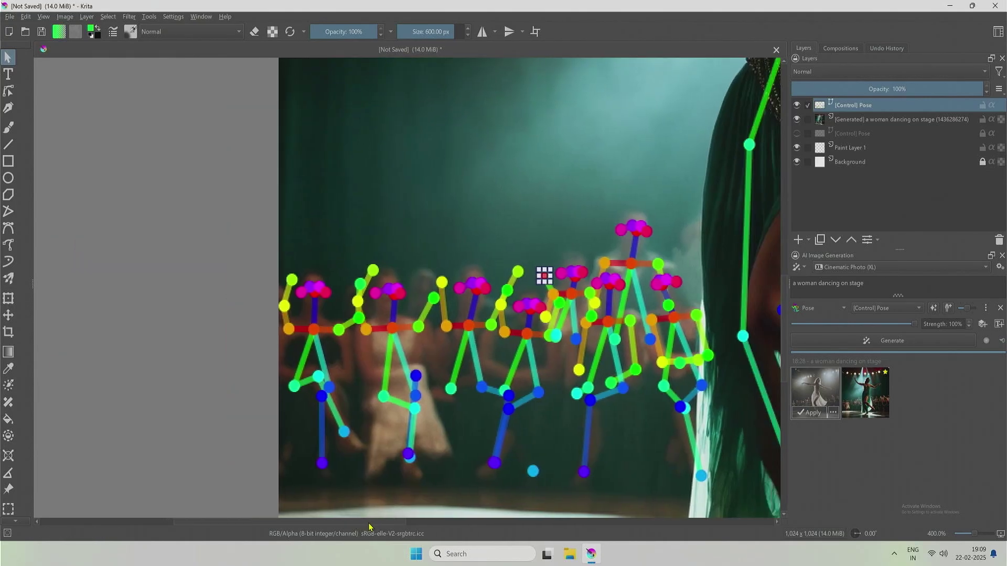
scroll(575, 339, right, 5)
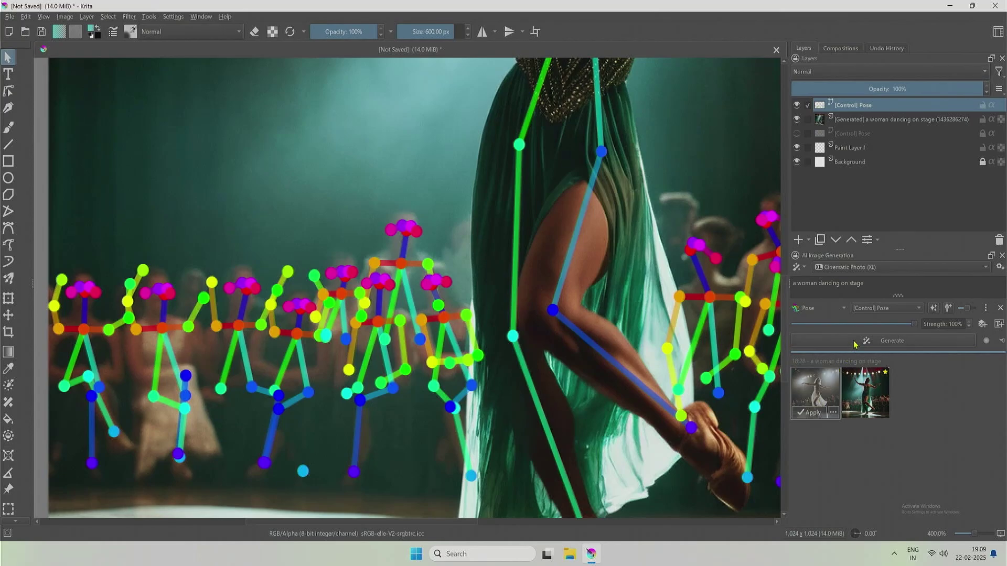
Generate from the edited audience poses and preview the newest warrior-statue result
click(855, 342)
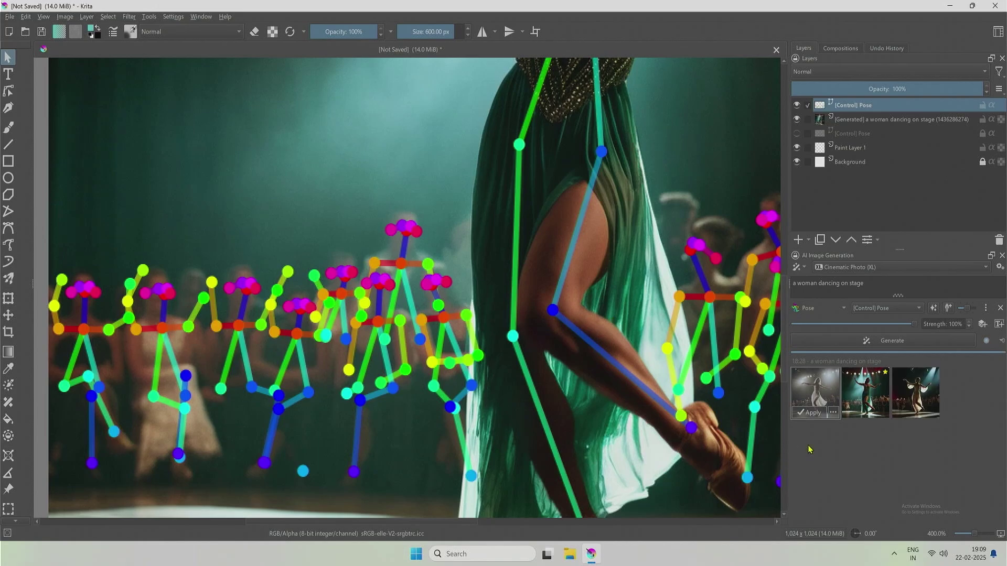
click(912, 388)
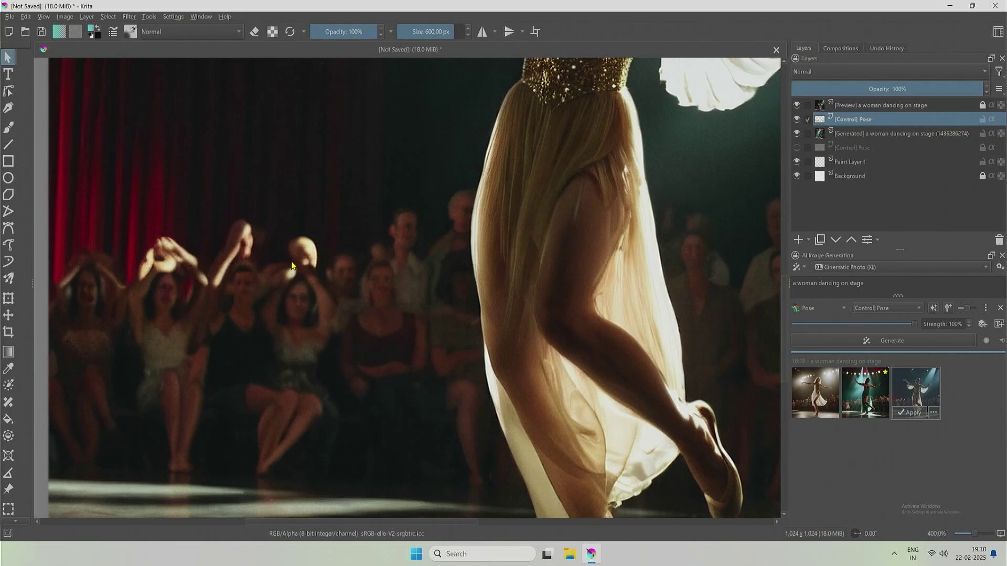
scroll(291, 261, down, 2)
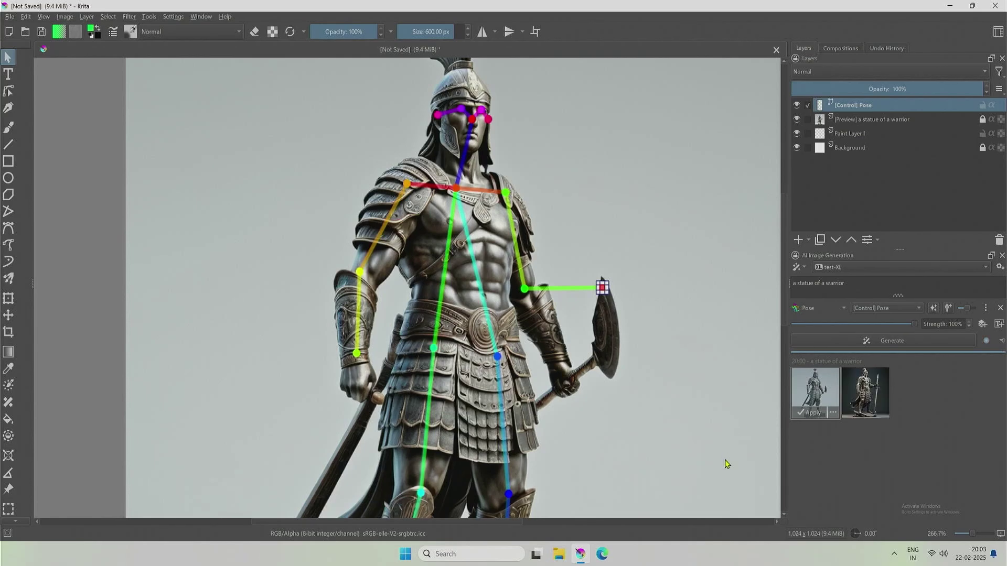
Preview the warrior and girl-with-a-sword results, then generate another 'a girl with a sword' image
click(865, 393)
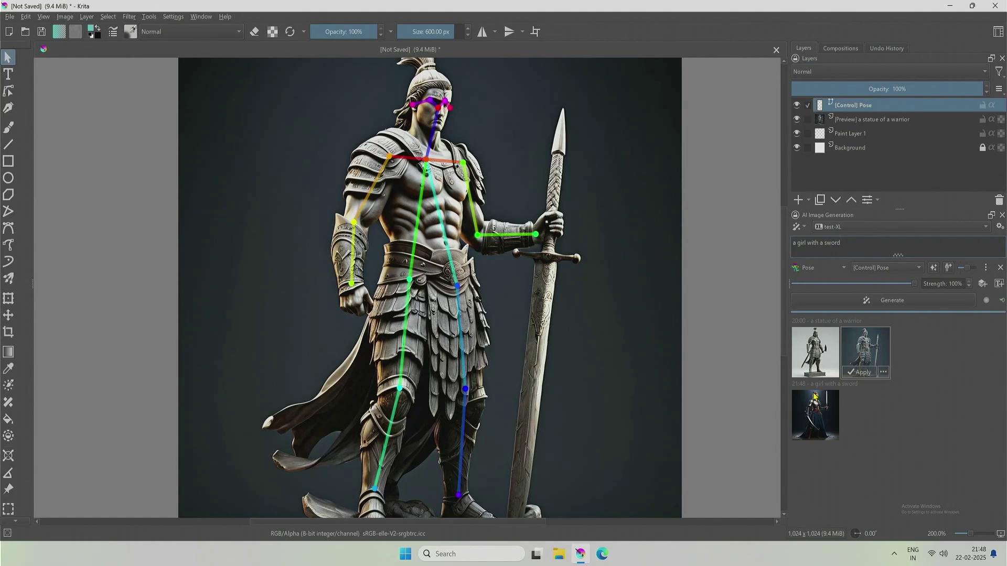
click(812, 413)
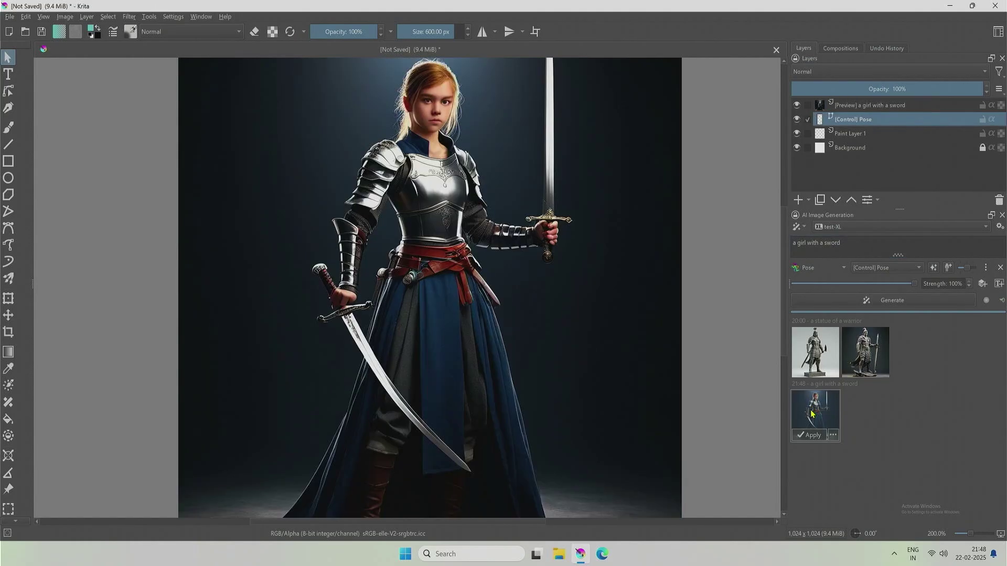
click(908, 304)
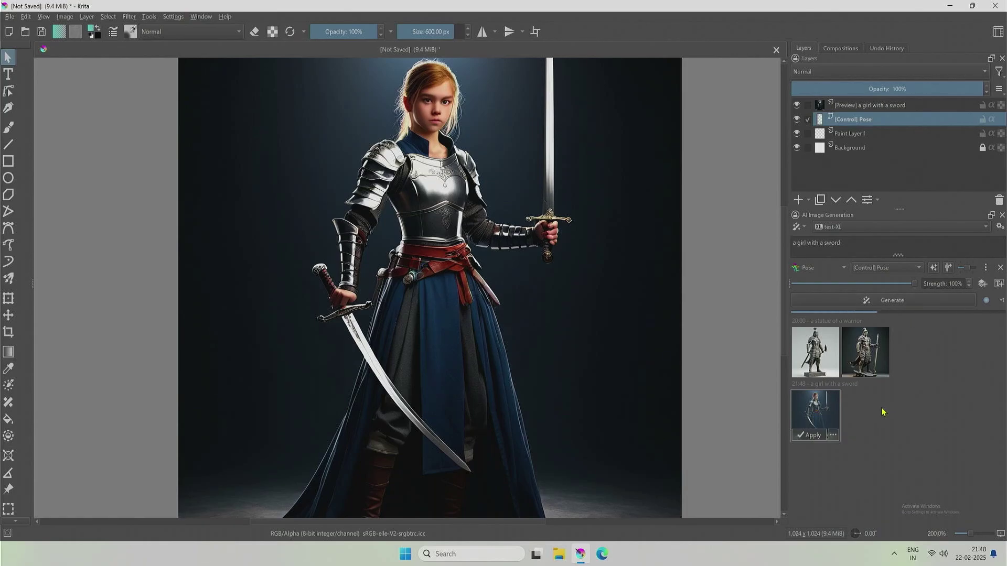